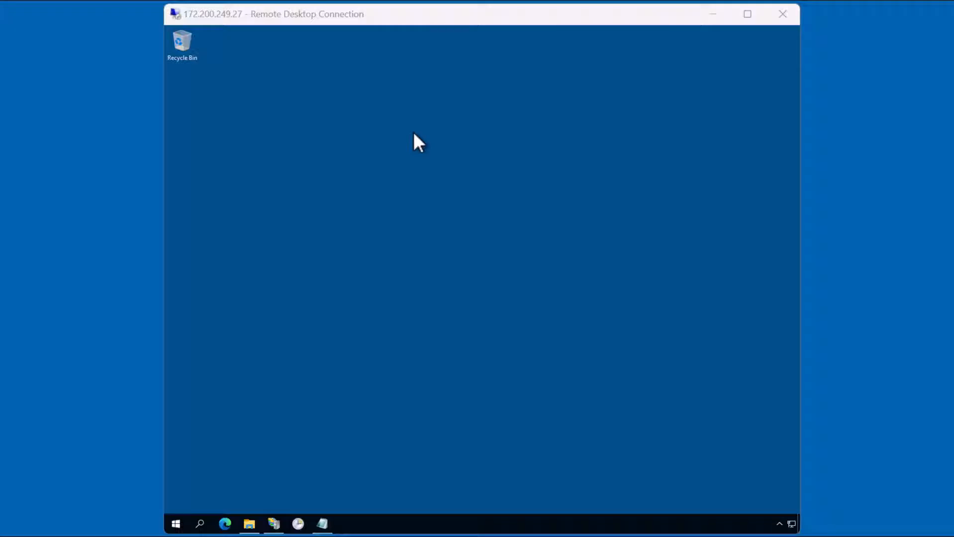
Step: Review the Default WebSite bindings in IIS Manager, which list only http on port 80
click(273, 524)
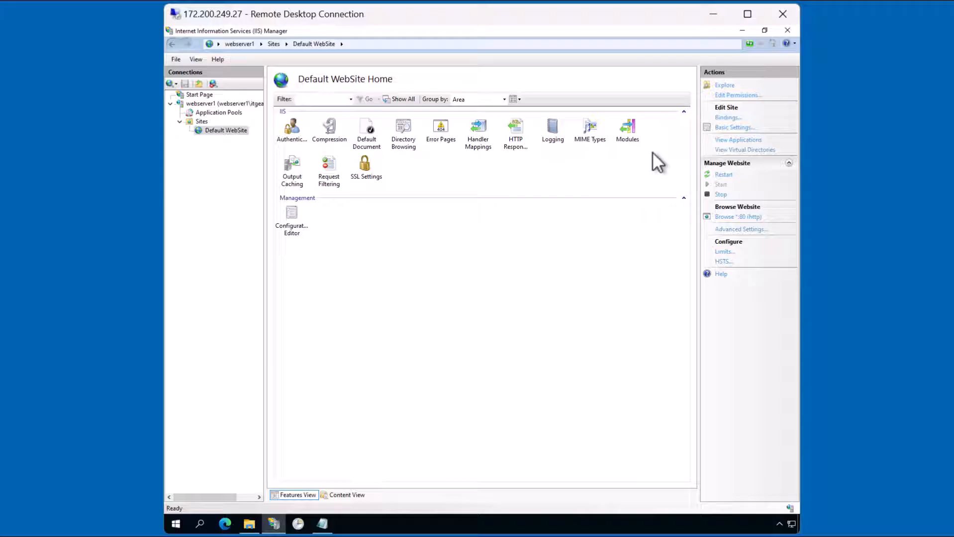
click(728, 118)
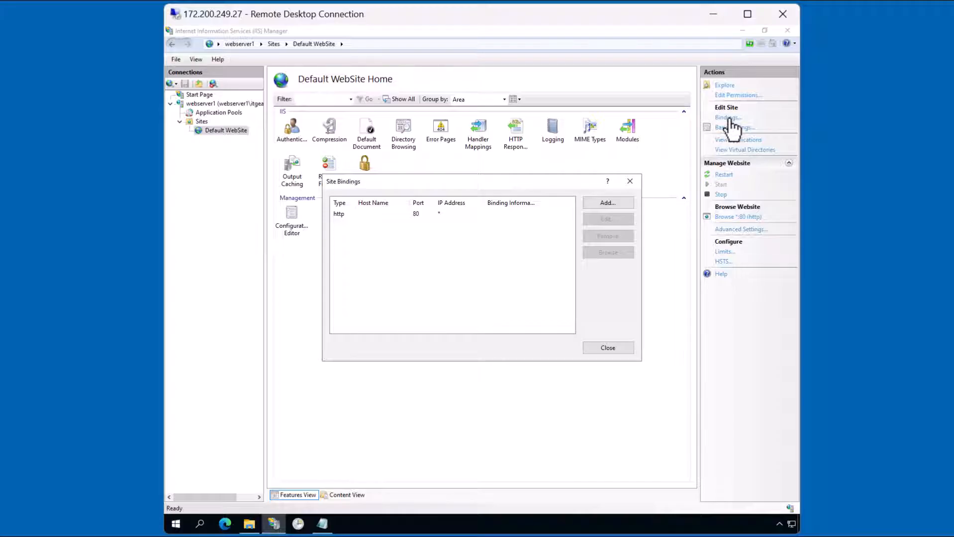
click(630, 182)
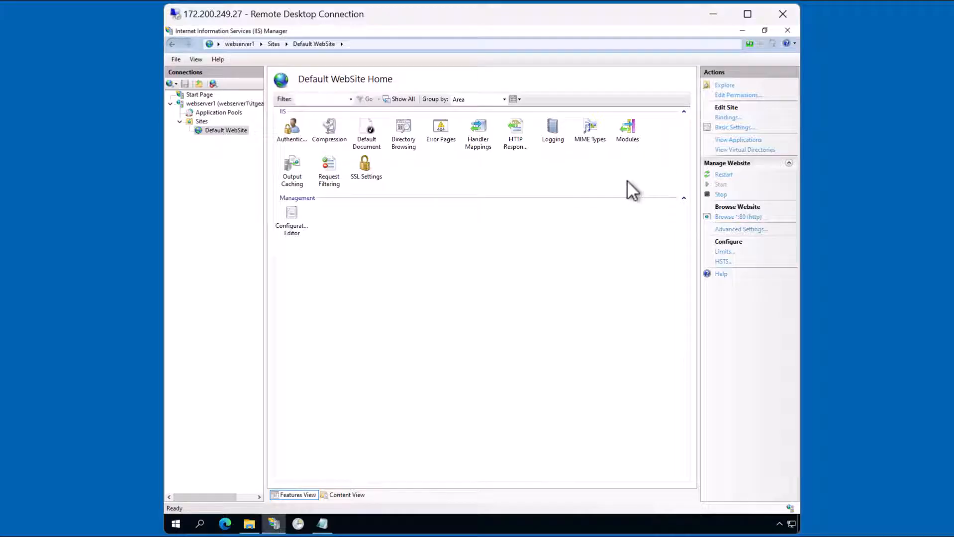
Step: Browse to C:\inetpub\wwwroot in File Explorer to see the site's index and web.config files
click(750, 32)
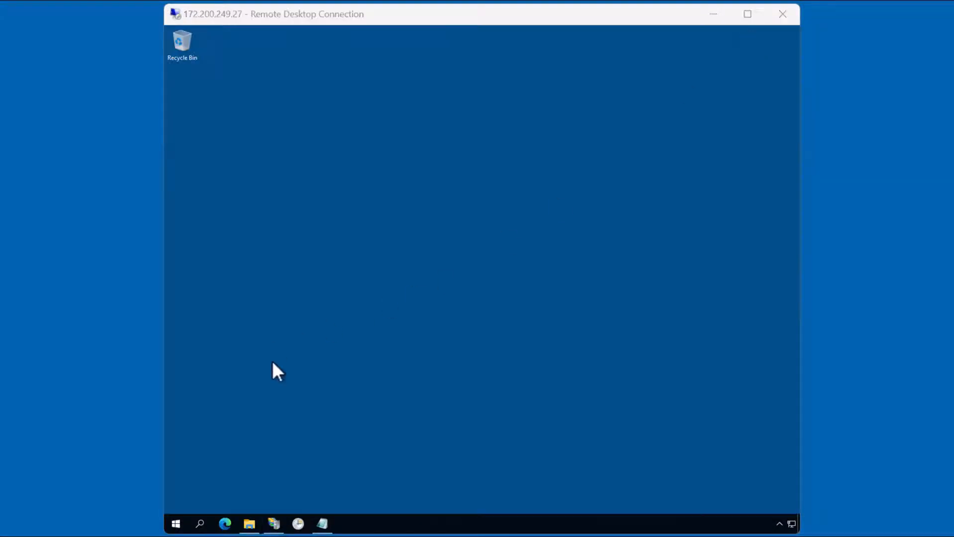
click(249, 524)
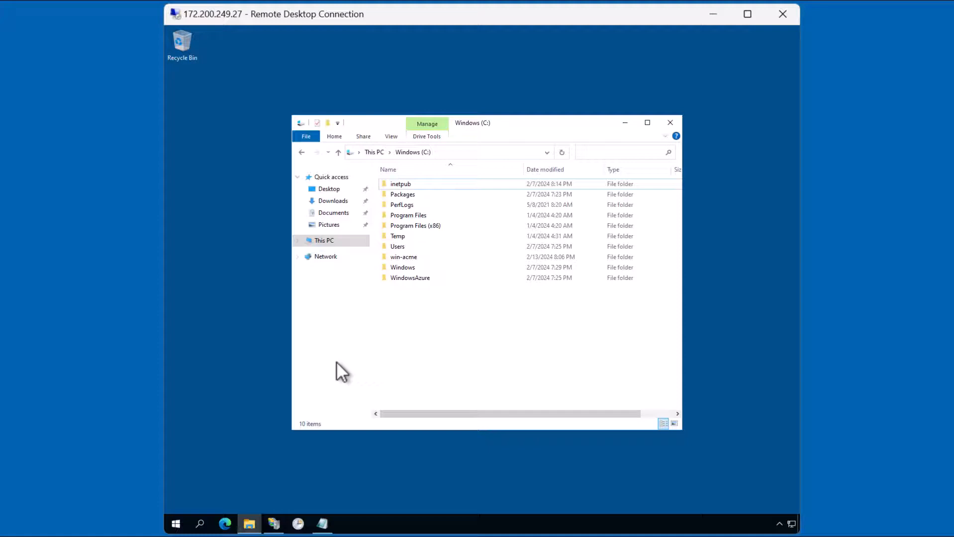
double_click(415, 186)
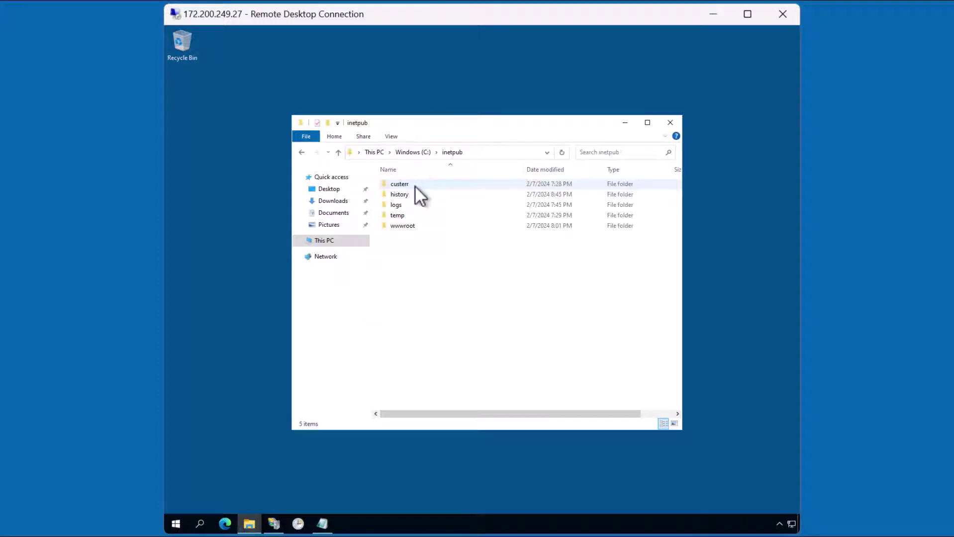
double_click(413, 225)
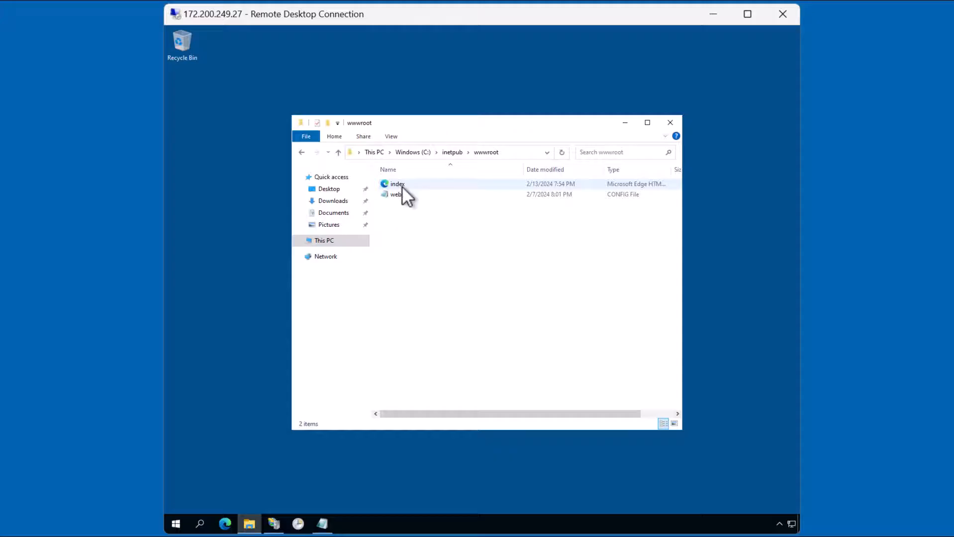
Step: Load the Hello World site over http in Edge and view its Not secure connection details
click(247, 524)
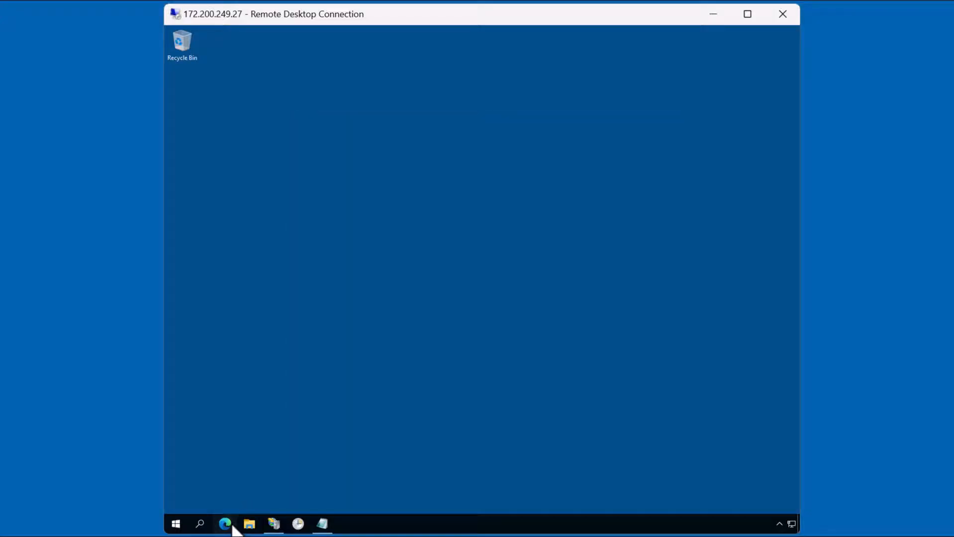
click(228, 524)
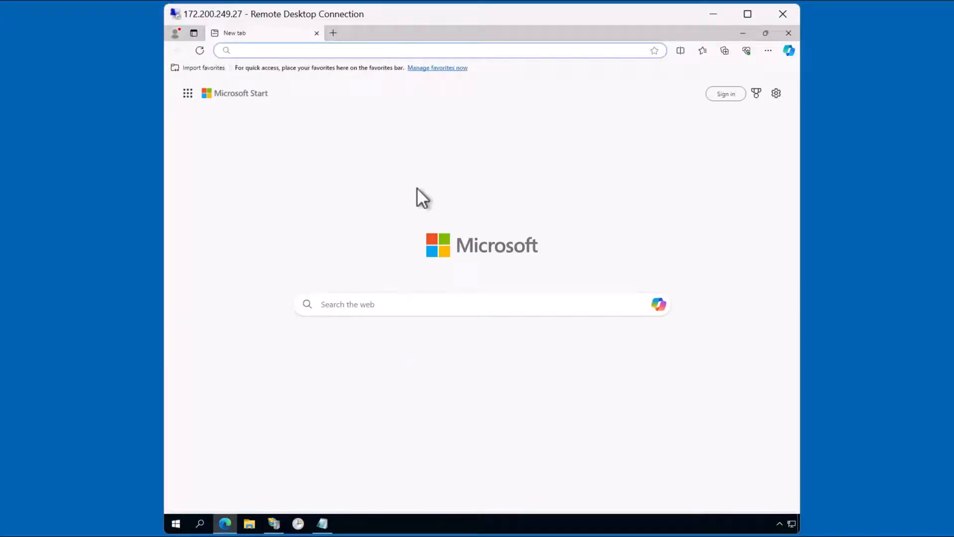
text(http://itgeared.eastus2.cloudapp.azure.com)
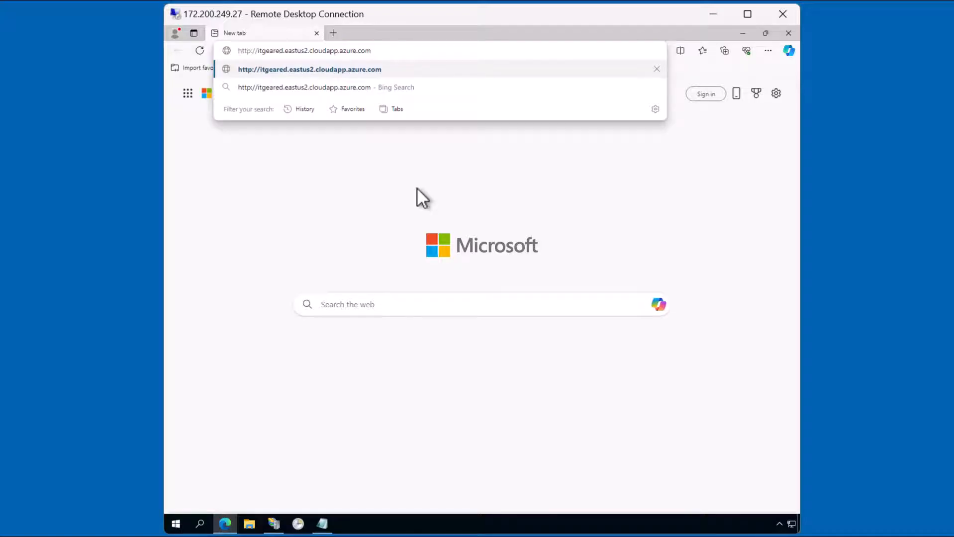
key(Return)
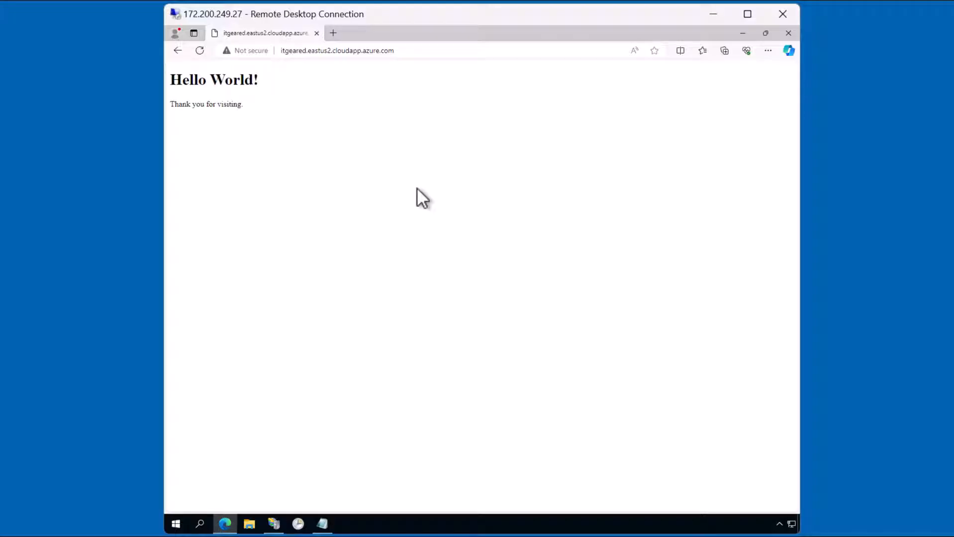
click(258, 53)
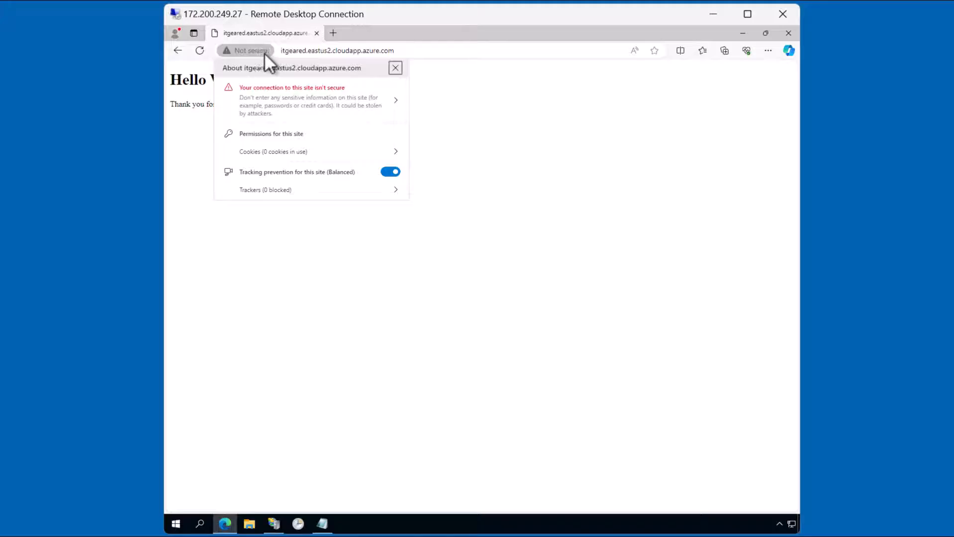
click(296, 52)
click(283, 50)
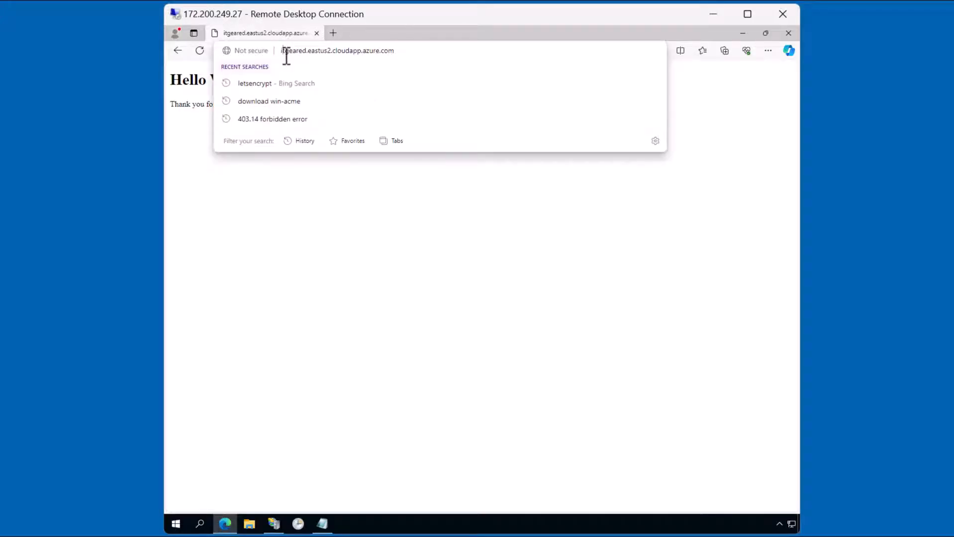
text(https://)
key(Return)
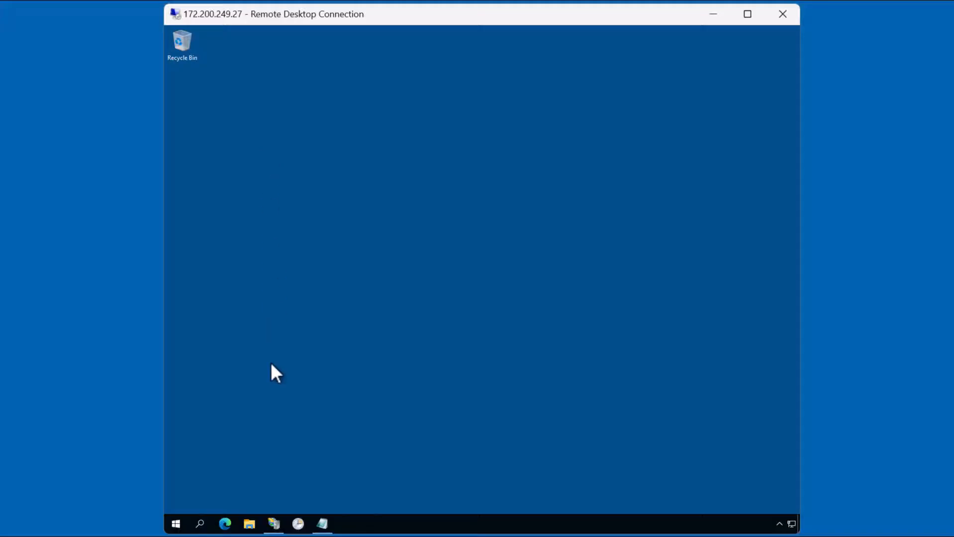
Step: From letsencrypt.org's documentation, follow ACME Client Implementations to the win-acme project page
click(225, 524)
text(letsencrypt.org/)
key(Return)
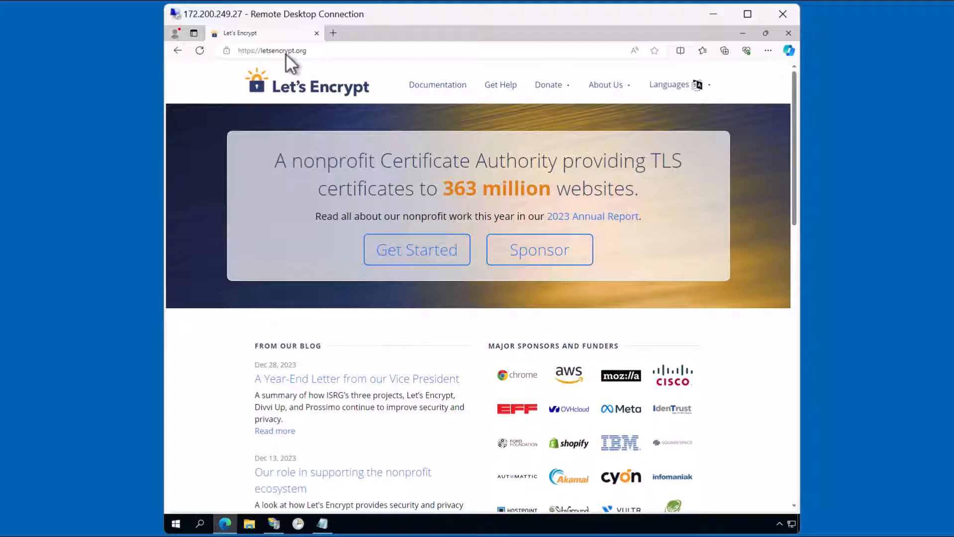
click(429, 94)
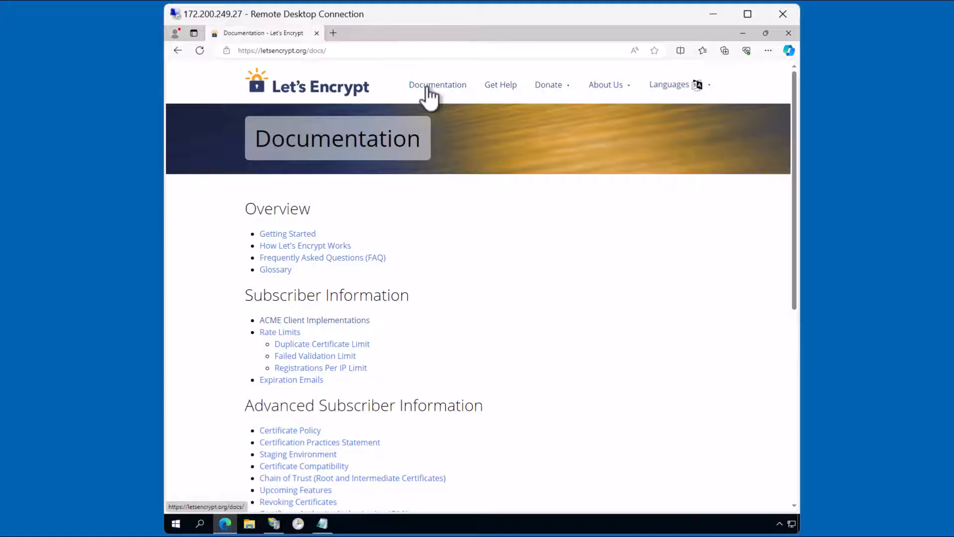
click(296, 323)
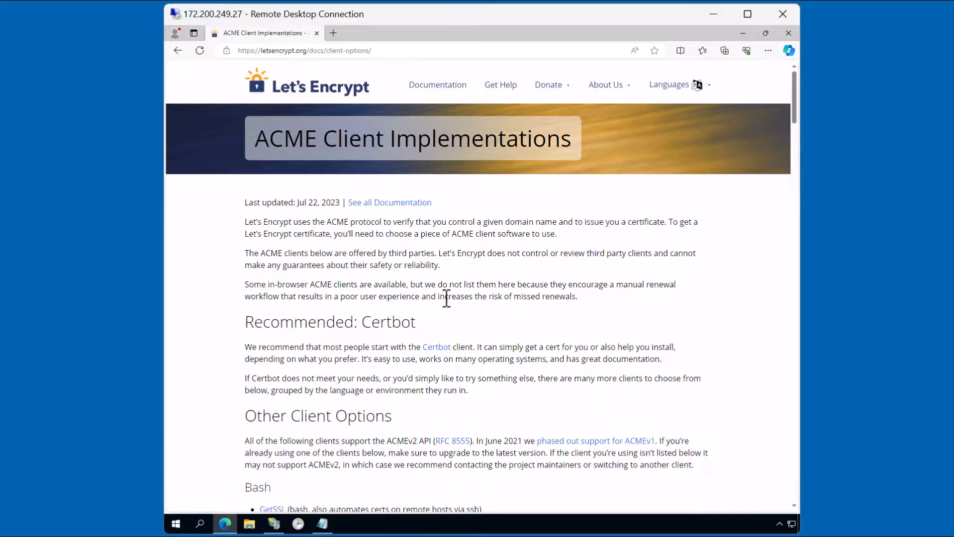
scroll(446, 298, down, 3)
scroll(445, 299, down, 2)
scroll(445, 299, down, 1)
scroll(444, 302, down, 2)
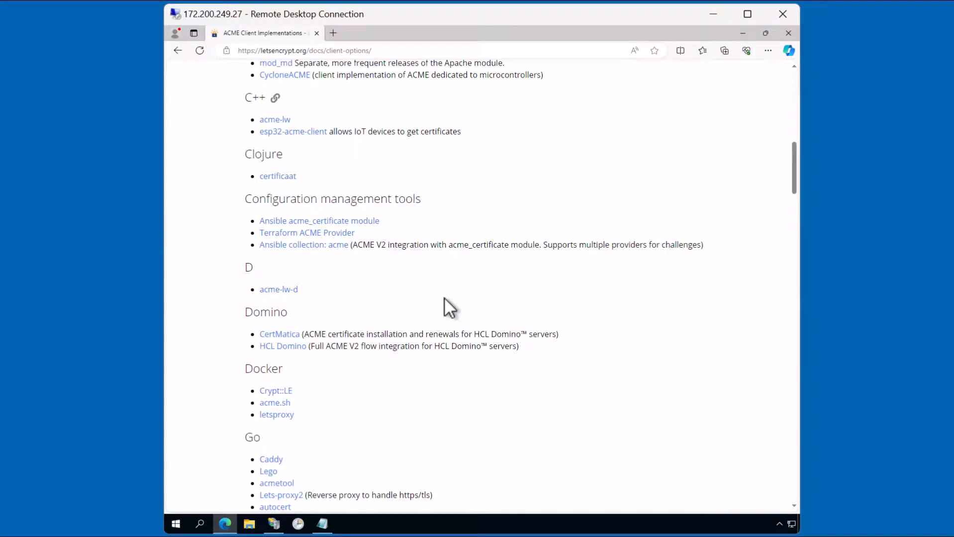
scroll(446, 303, down, 1)
scroll(446, 302, down, 1)
scroll(446, 303, down, 5)
scroll(445, 299, down, 5)
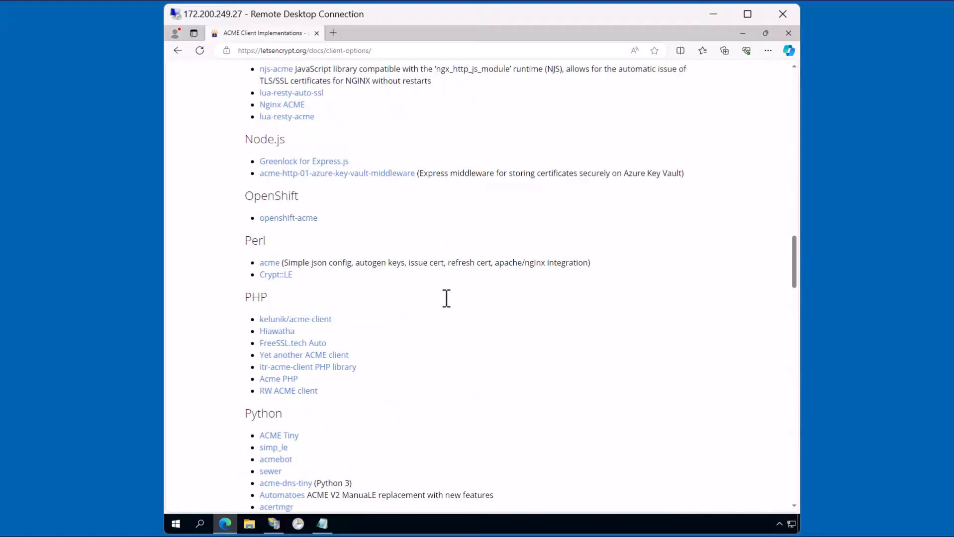
scroll(445, 298, down, 2)
scroll(445, 298, down, 2)
scroll(410, 294, down, 1)
scroll(369, 288, down, 2)
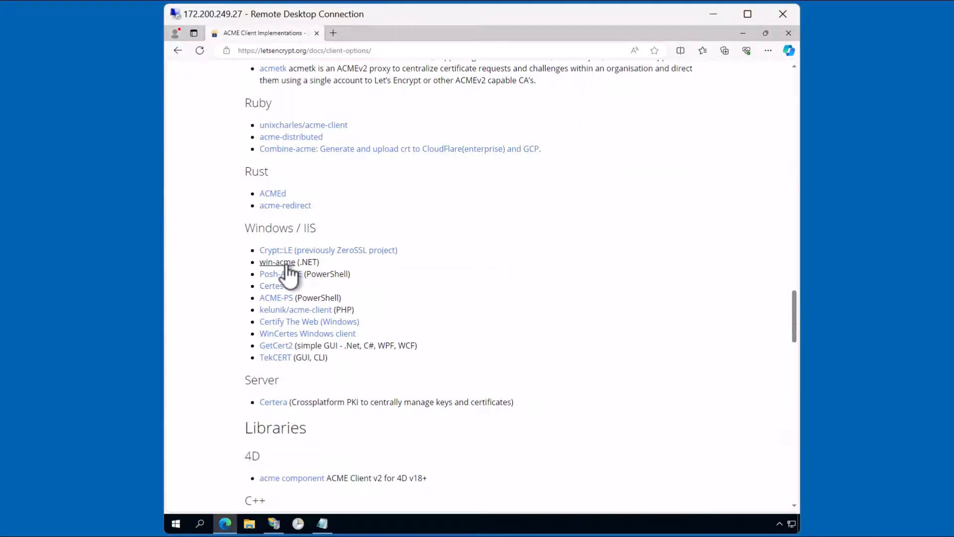
click(287, 264)
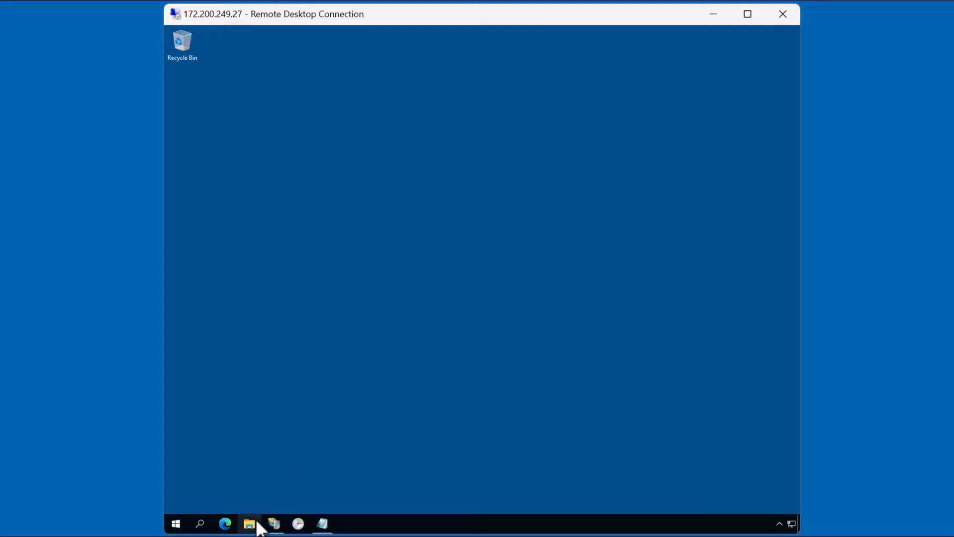
Step: Extract the win-acme zip in C:\win-acme to the default destination folder
click(250, 524)
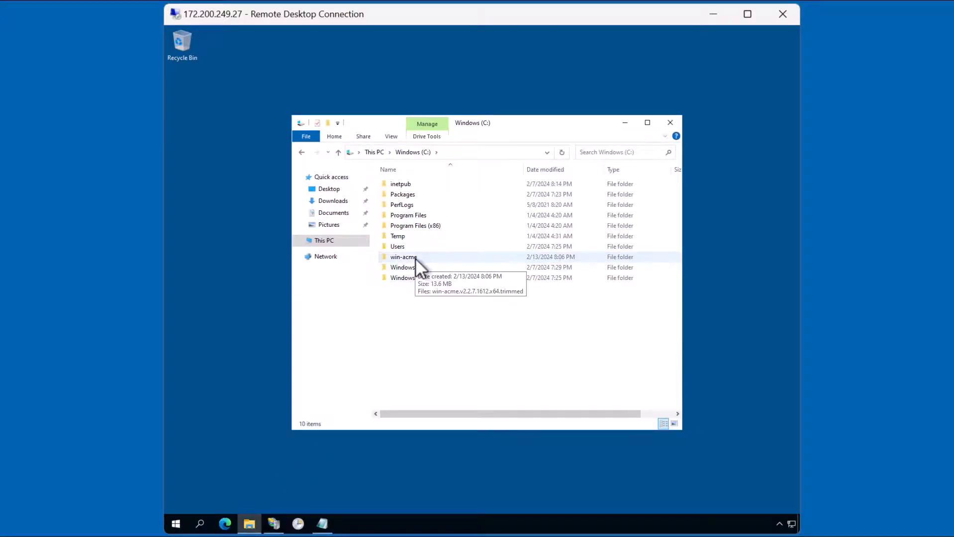
double_click(416, 258)
right_click(408, 187)
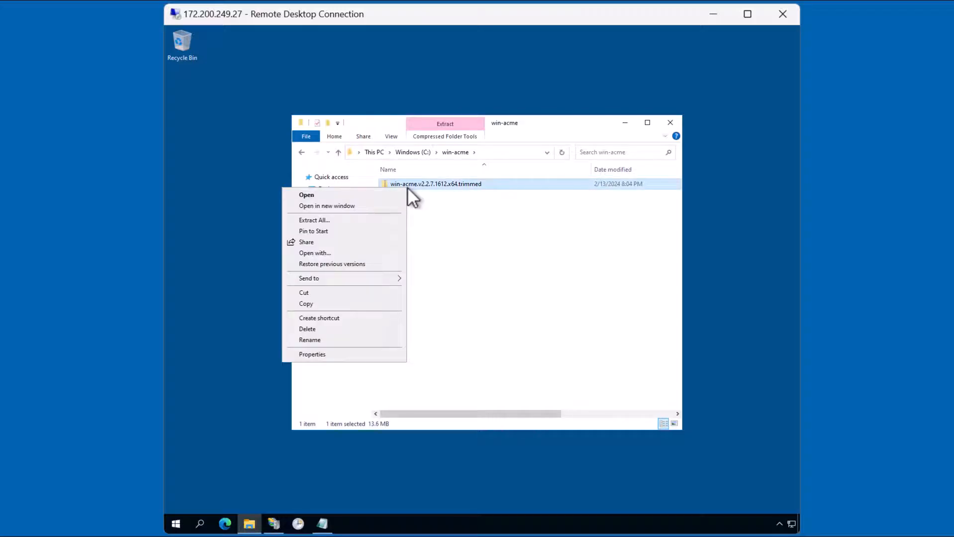
click(364, 217)
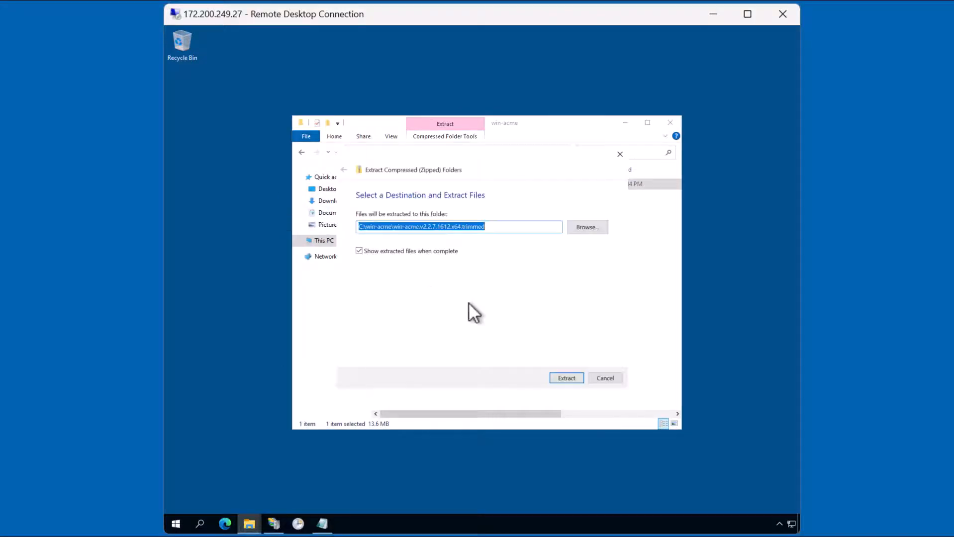
click(563, 380)
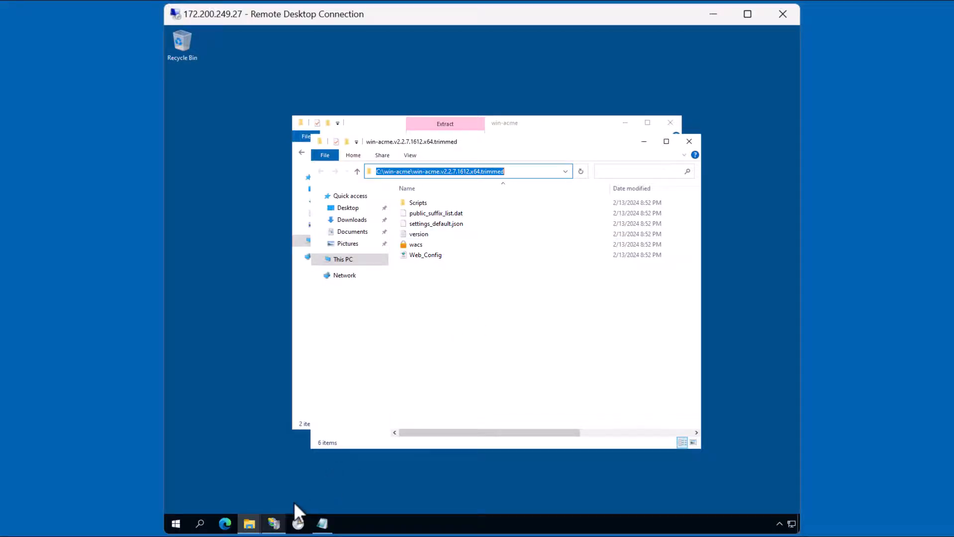
Step: Set the http port 80 binding's host name to itgeared.eastus2.cloudapp.azure.com and close the bindings
click(274, 524)
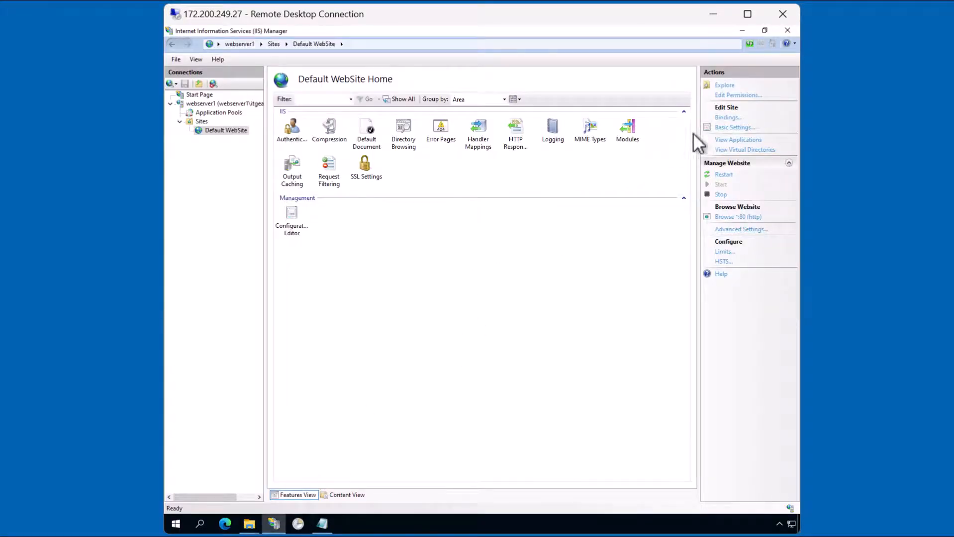
click(726, 119)
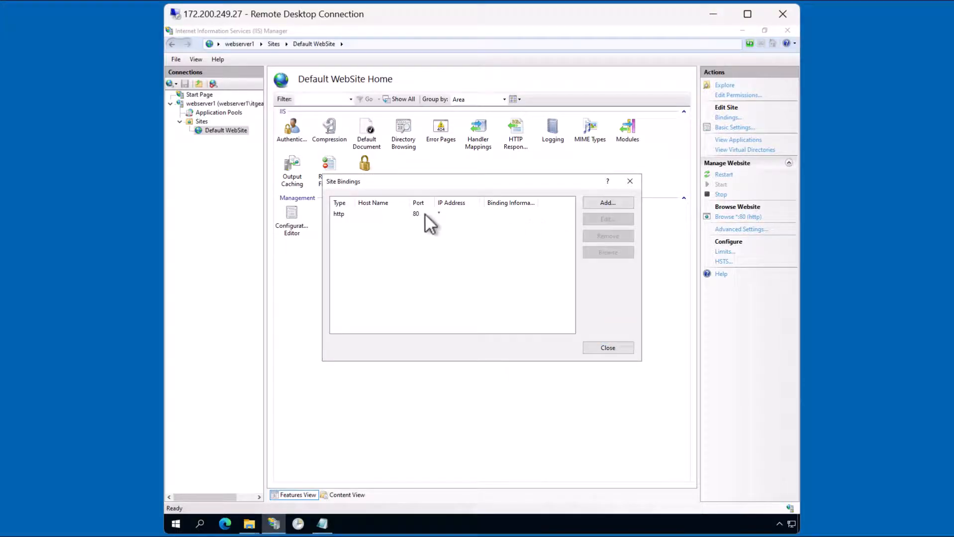
click(444, 215)
click(607, 219)
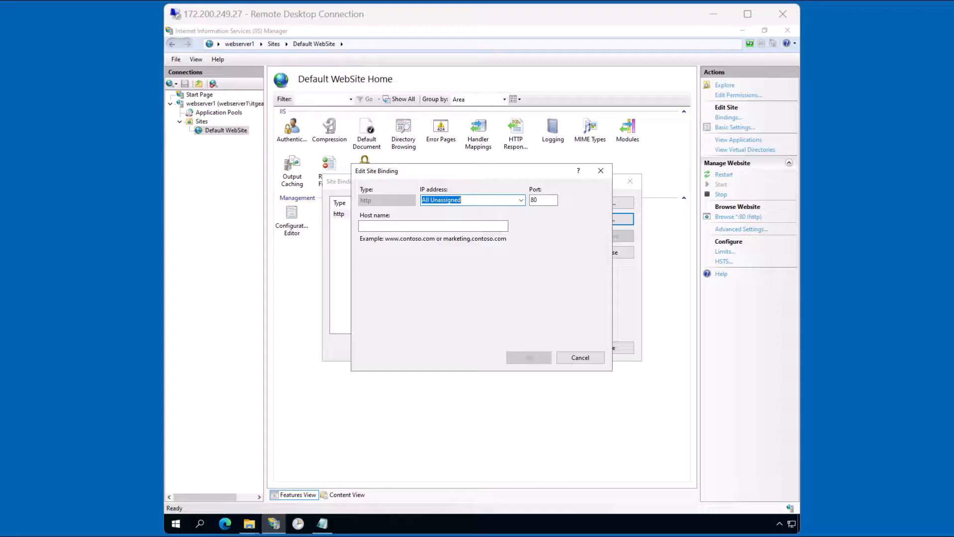
click(477, 225)
text(itgeared.eastus2.cloudapp.azure.com)
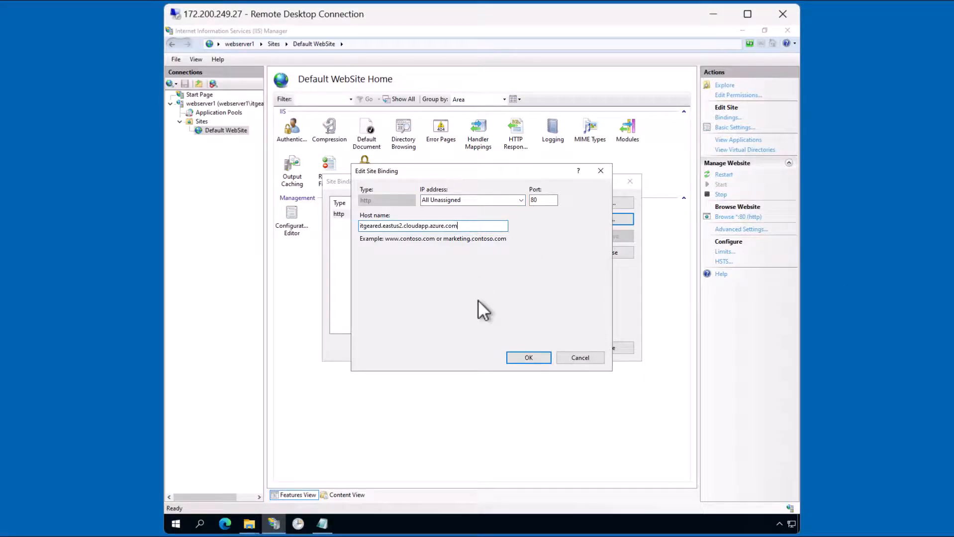
click(518, 357)
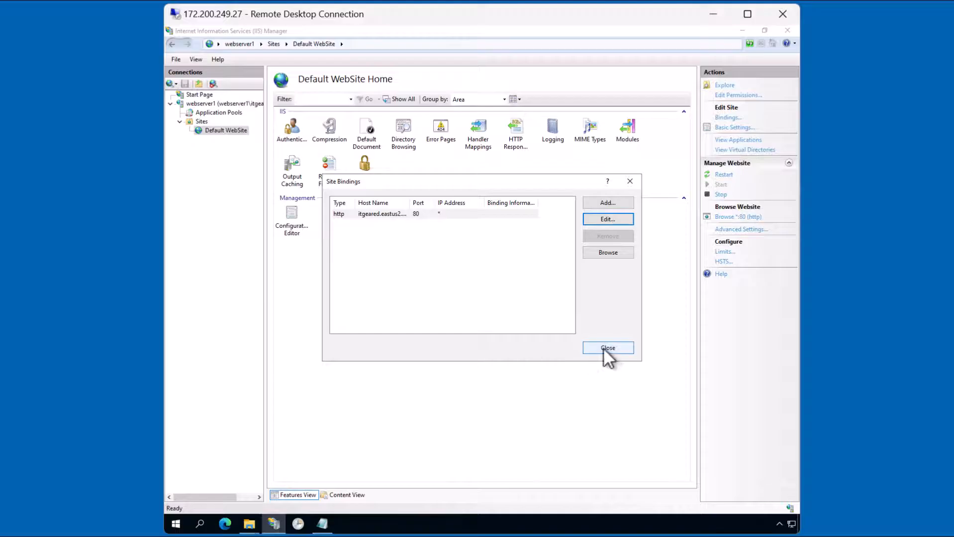
click(600, 348)
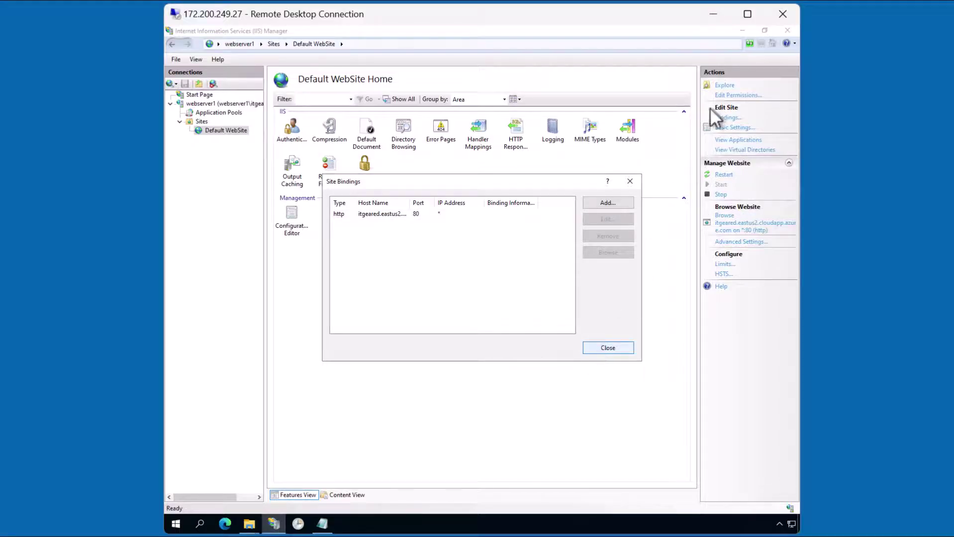
Step: Open a Command Prompt in the extracted win-acme folder via cmd and run wacs to reach its menu
click(741, 32)
click(533, 171)
text(c)
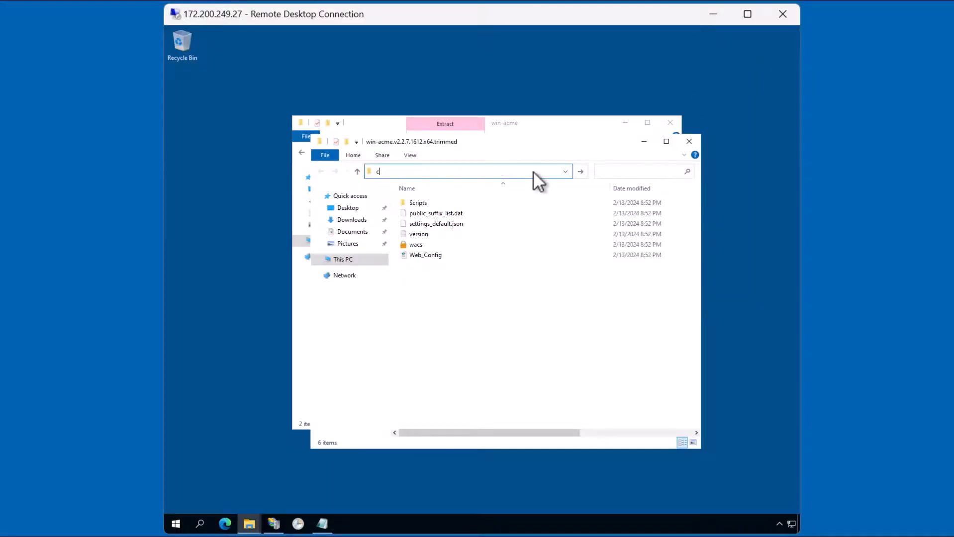
text(md)
key(Return)
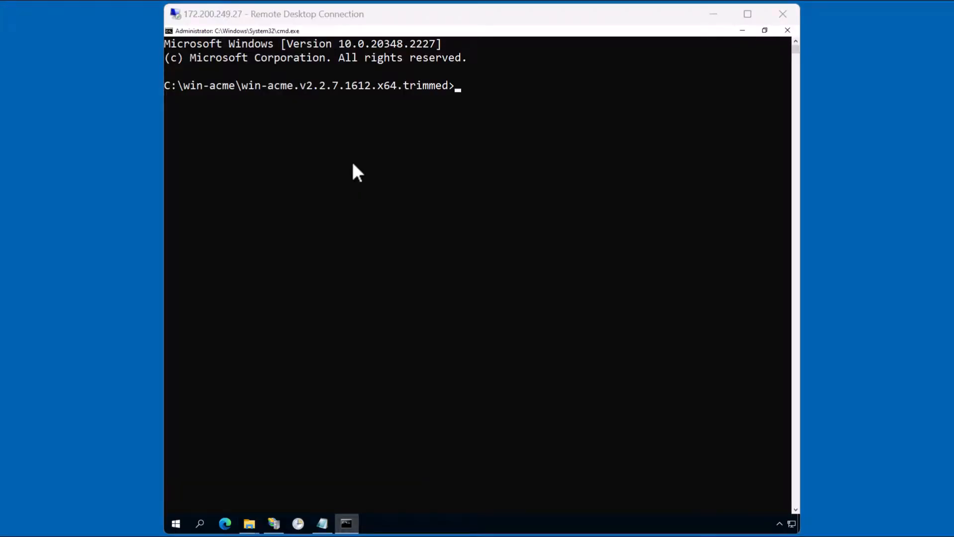
text(wac)
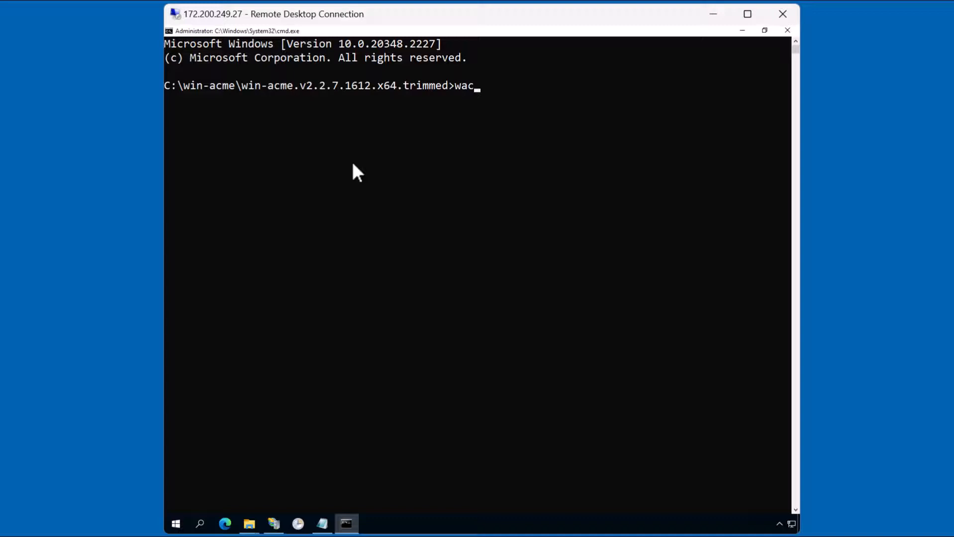
text(s)
key(Return)
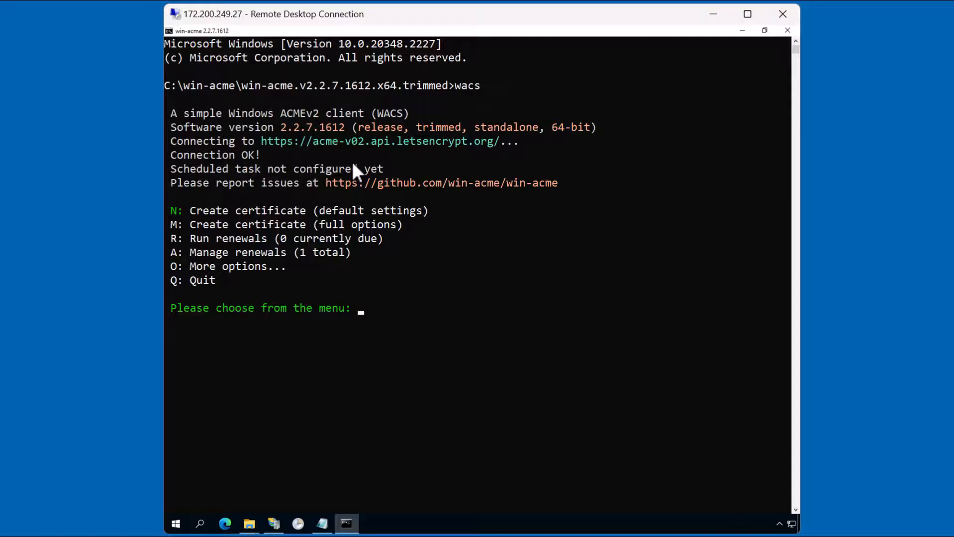
text(N)
Step: Create a default-settings certificate for the Default WebSite's itgeared.eastus2.cloudapp.azure.com binding, then quit win-acme
key(Return)
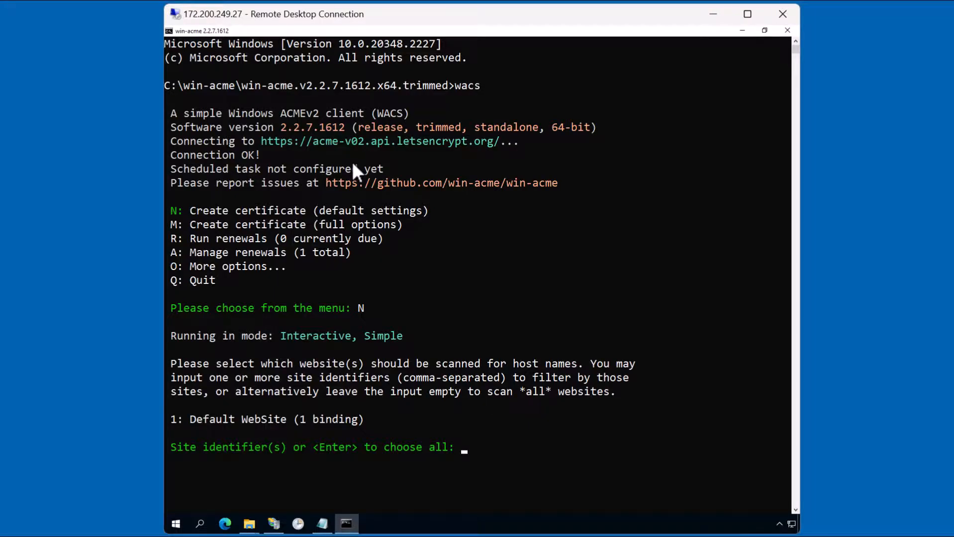
text(1)
key(Return)
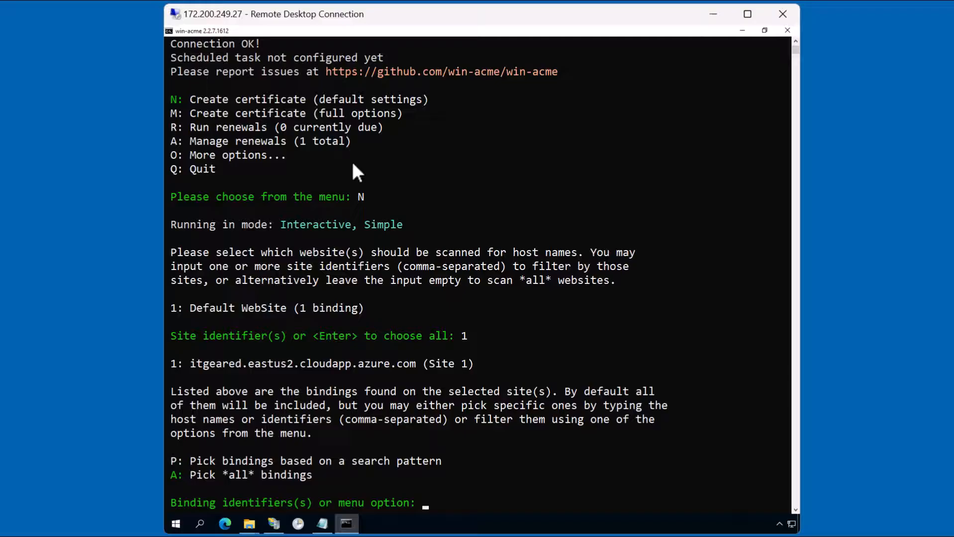
text(1)
key(Return)
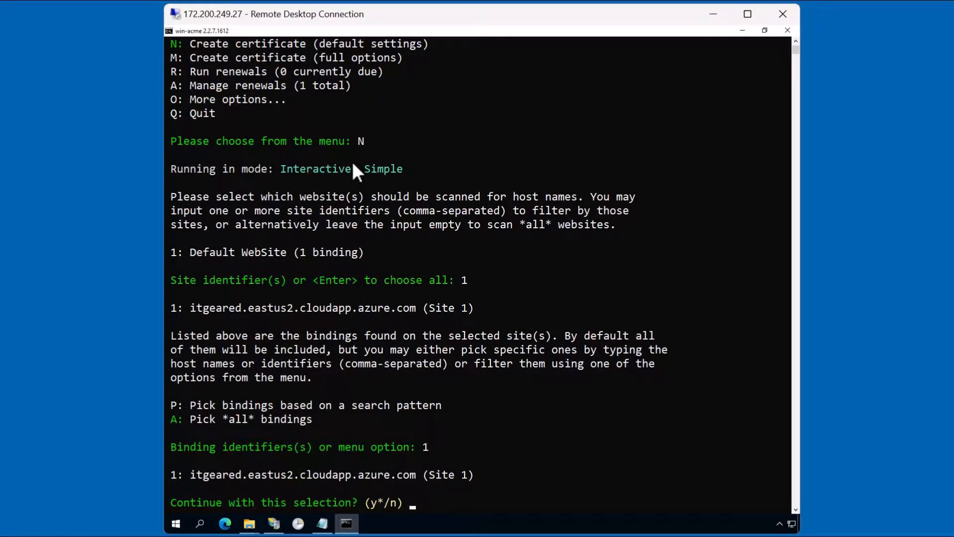
key(y)
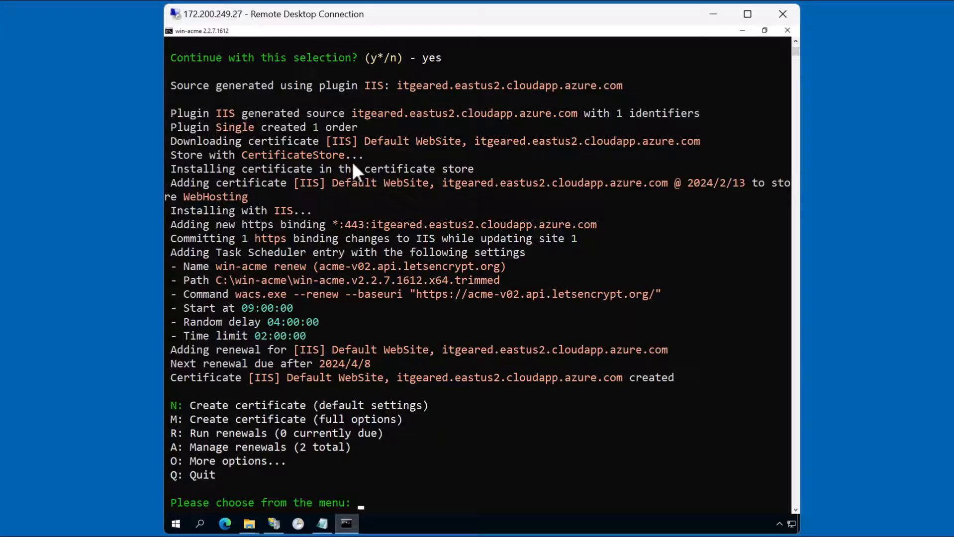
key(q)
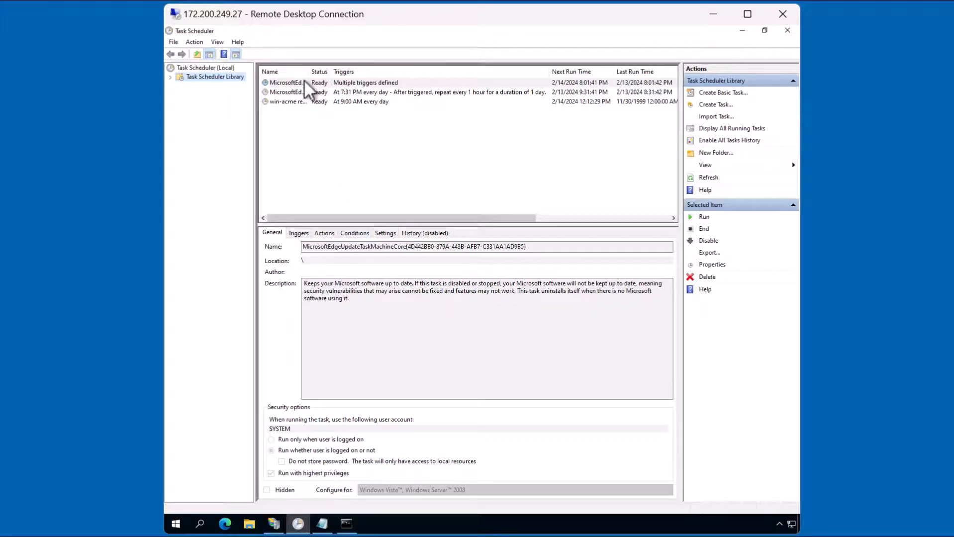
Step: Widen the Name column to read the win-acme renew task scheduled daily at 9:00 AM, then close Task Scheduler
drag(305, 72, 402, 75)
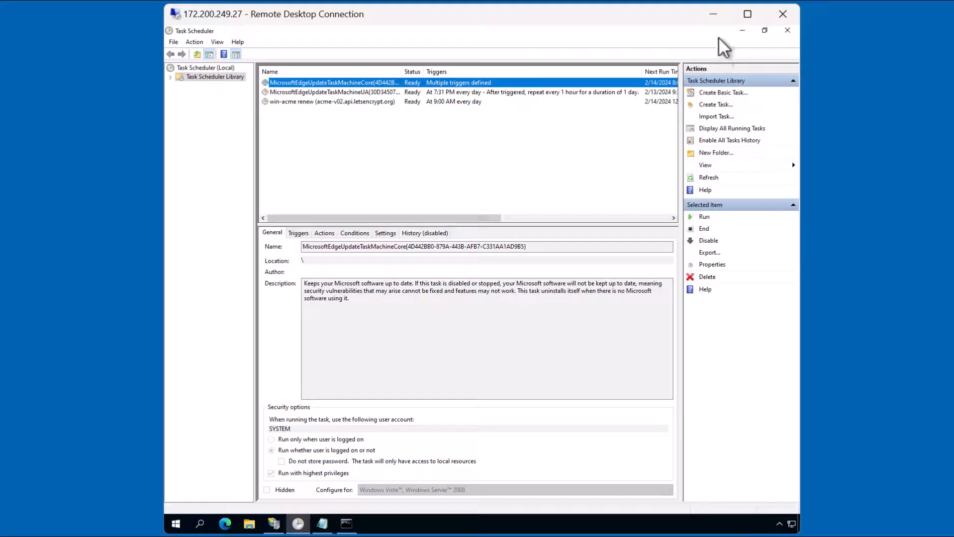
click(787, 31)
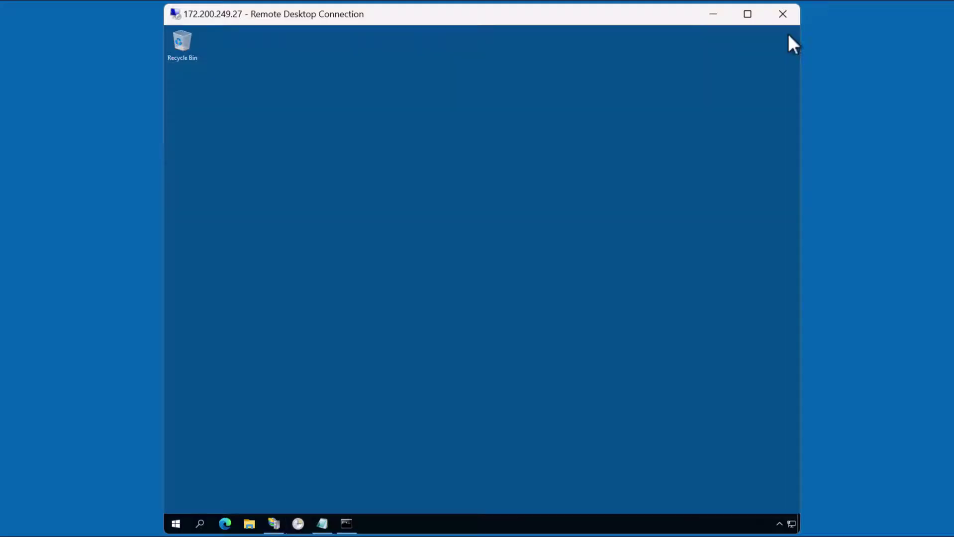
click(225, 524)
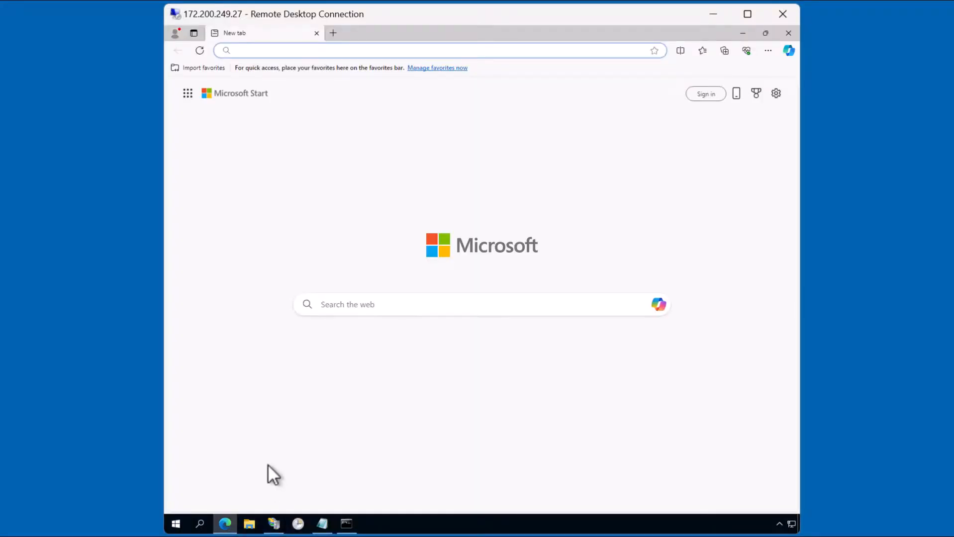
click(383, 50)
text(https://itgeared.eastus2.cloudapp.azure.com)
key(Return)
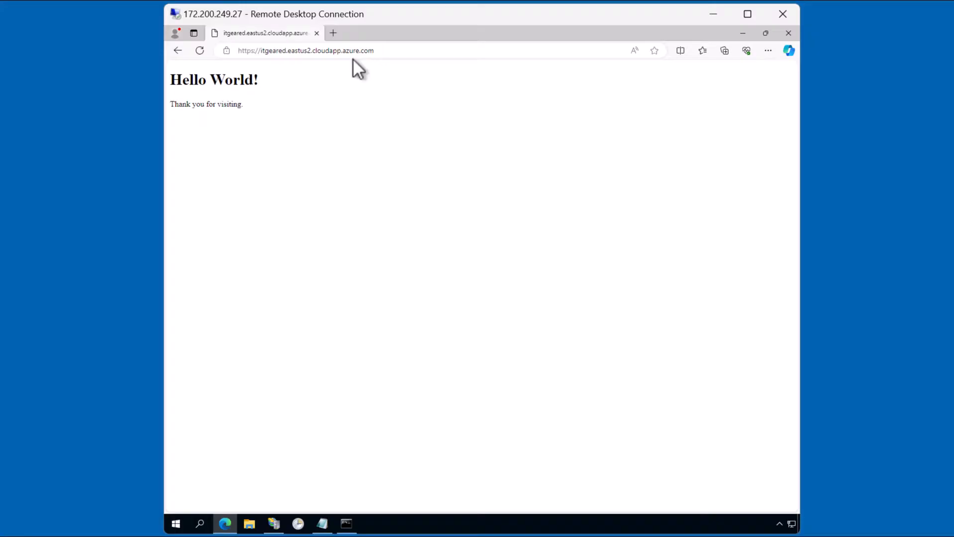
click(228, 52)
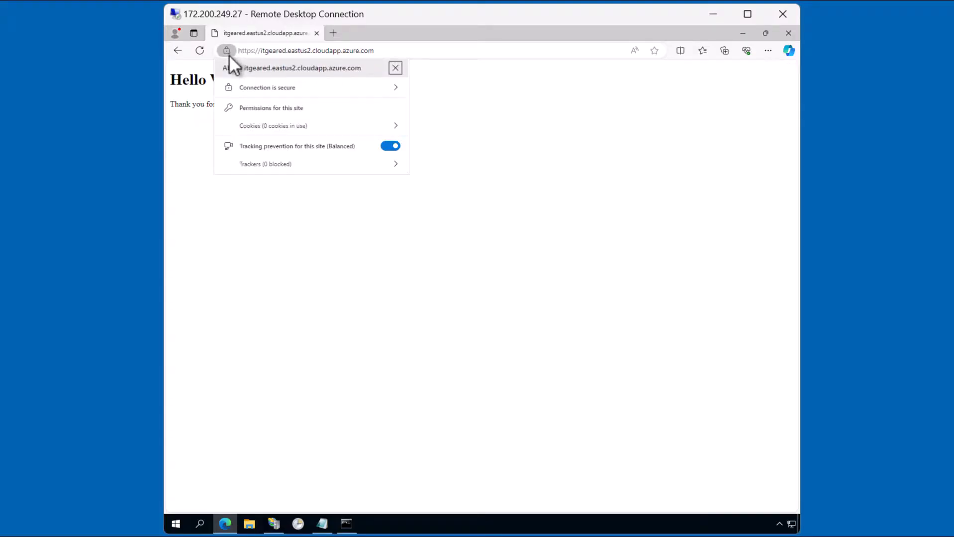
Step: View the itgeared.eastus2.cloudapp.azure.com certificate, confirming it is issued by Let's Encrypt R3
click(244, 95)
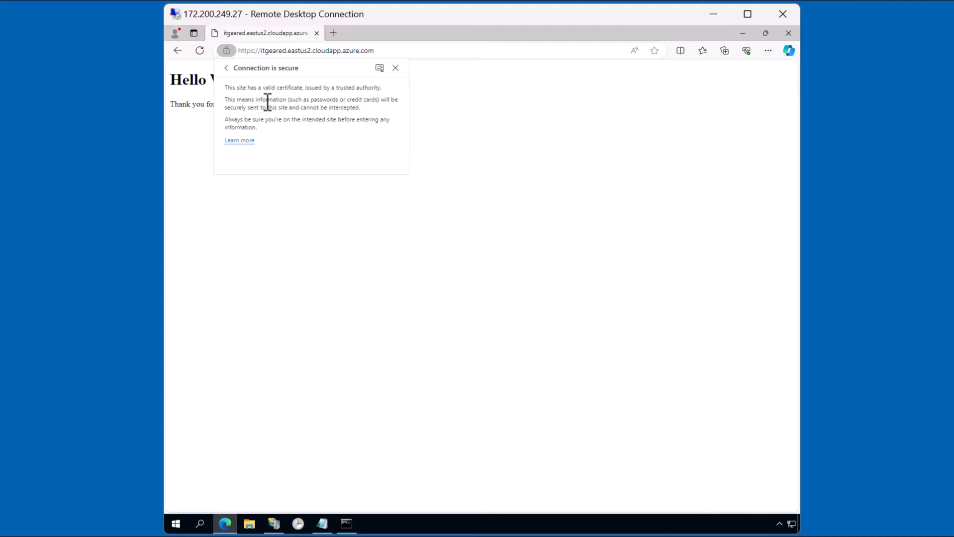
click(380, 69)
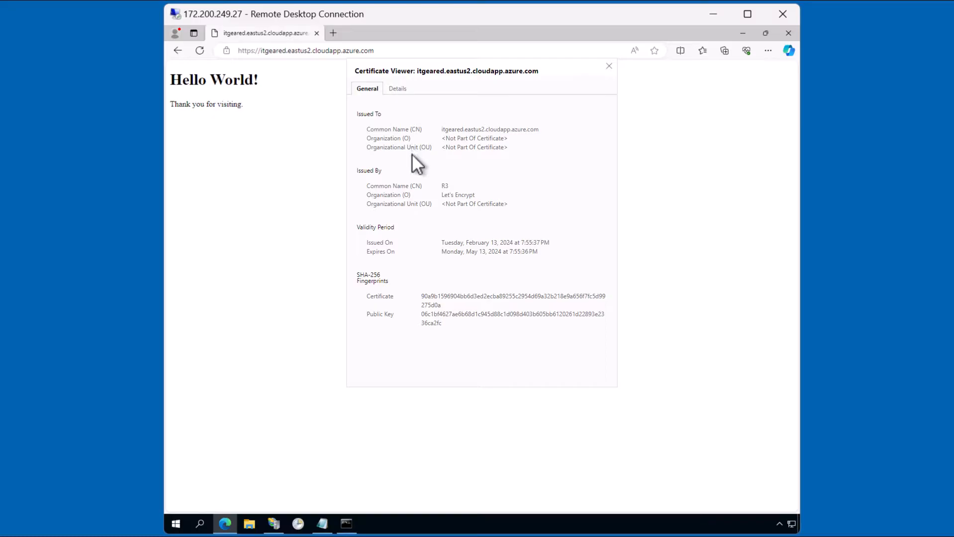